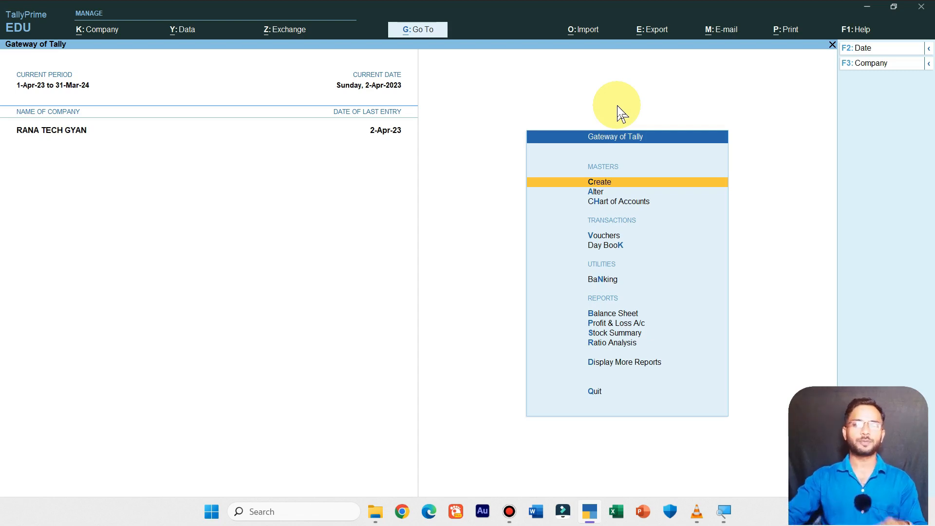
# - Open voucher entry and start a new Sales voucher in Item Invoice mode
pyautogui.press('Down')
pyautogui.press('Down')
pyautogui.press('Down')
pyautogui.press('Down')
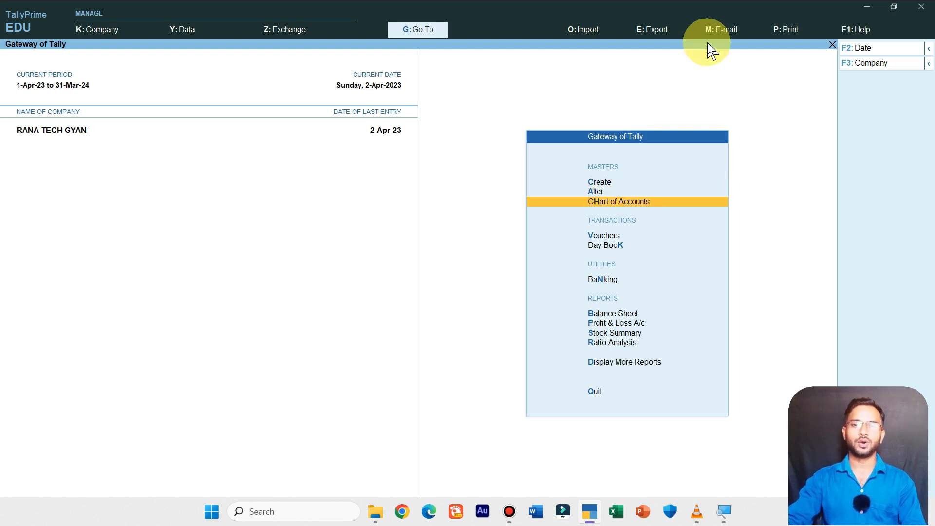
pyautogui.press('Up')
pyautogui.press('Return')
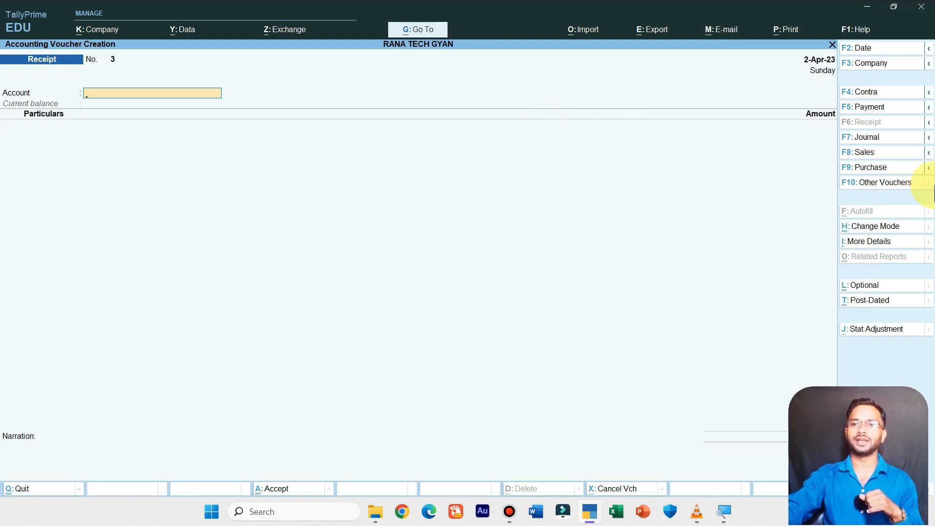
pyautogui.click(872, 160)
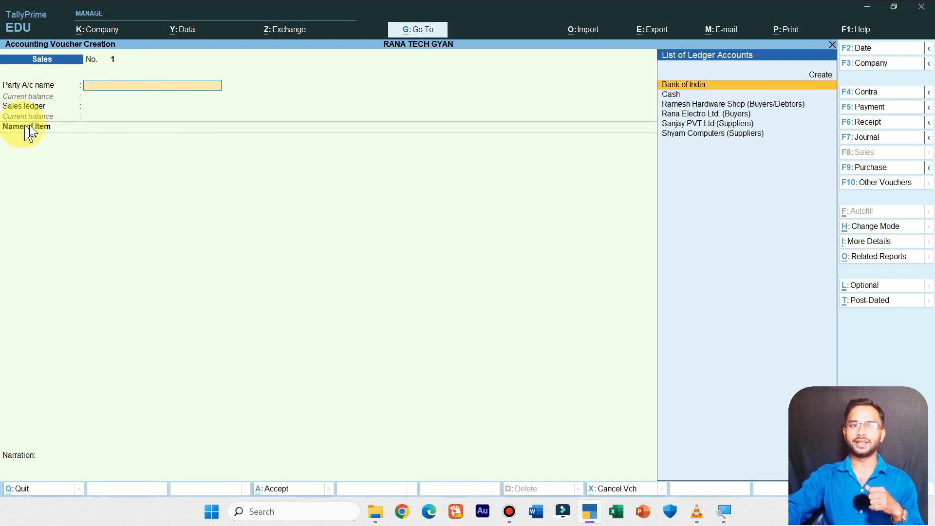
pyautogui.click(874, 228)
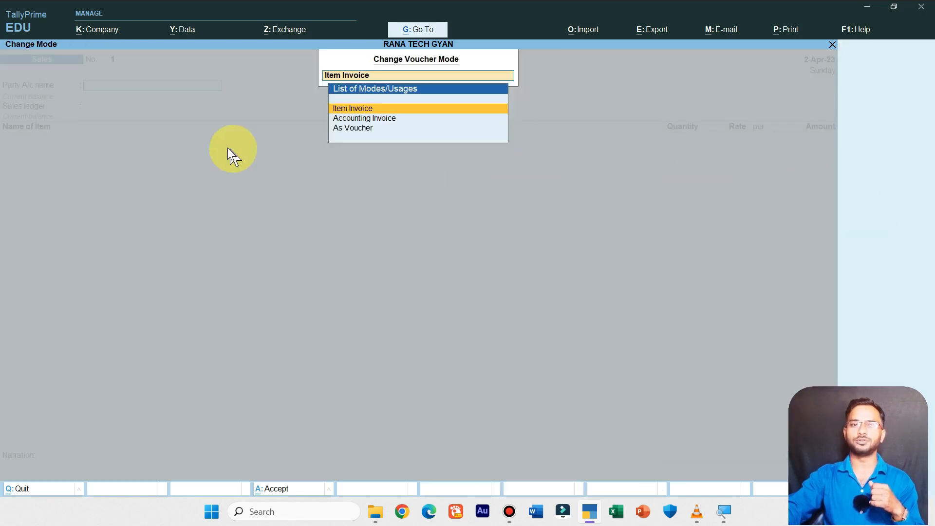
pyautogui.click(369, 110)
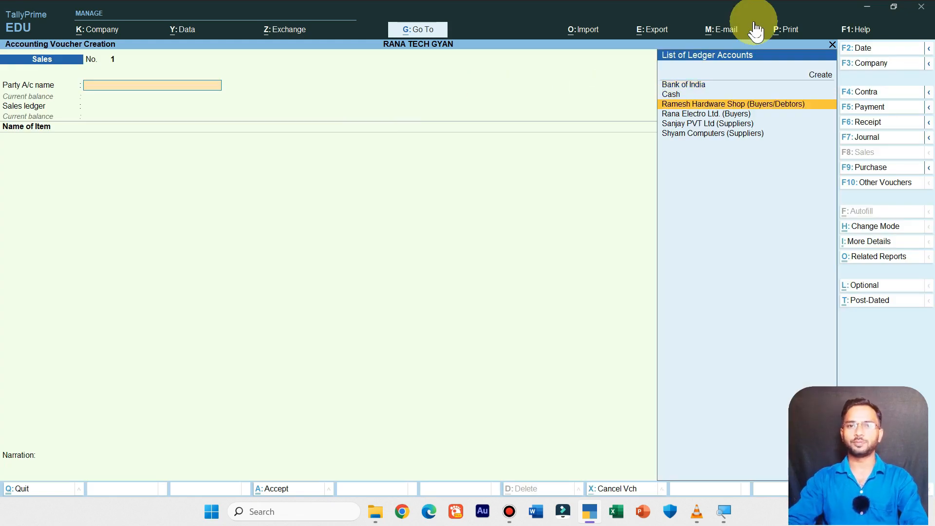
# - Choose Ramesh Hardware Shop (Buyers/Debtors) as the party account and accept its default party details
pyautogui.press('Return')
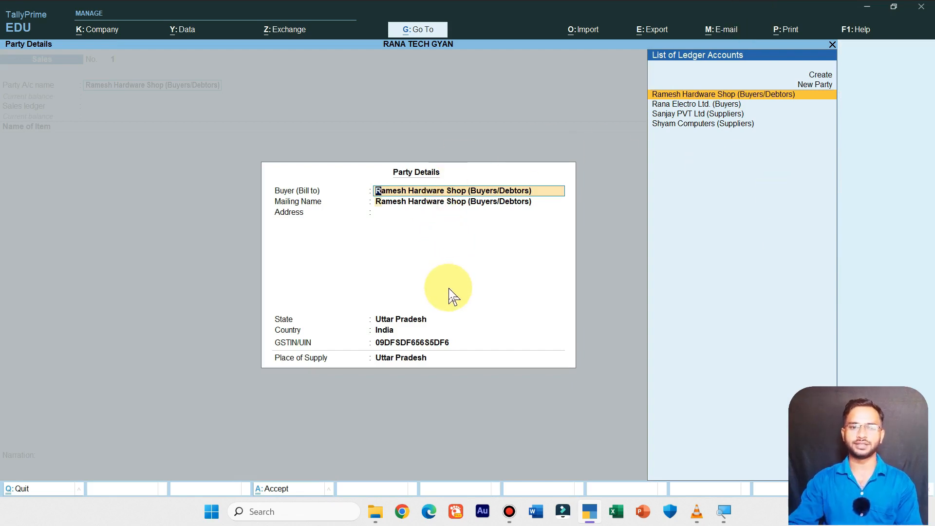
pyautogui.press('Return')
pyautogui.press('Return')
pyautogui.press('Return')
pyautogui.press('Return')
pyautogui.press('Return')
pyautogui.press('Return')
pyautogui.press('Return')
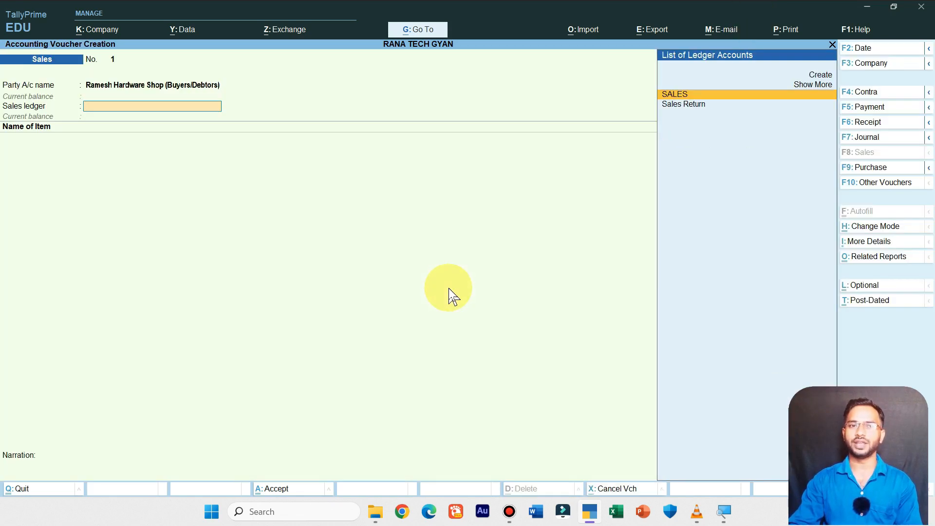
# - Return to the party account field and review the party's ledger master, leaving it without saving
pyautogui.press('BackSpace')
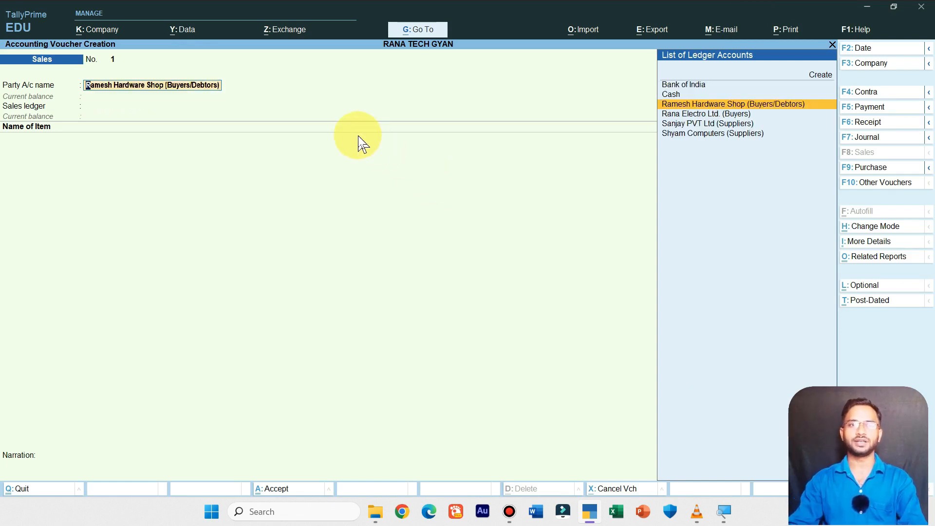
pyautogui.press('ctrl')
pyautogui.hotkey('ctrl', 'Return')
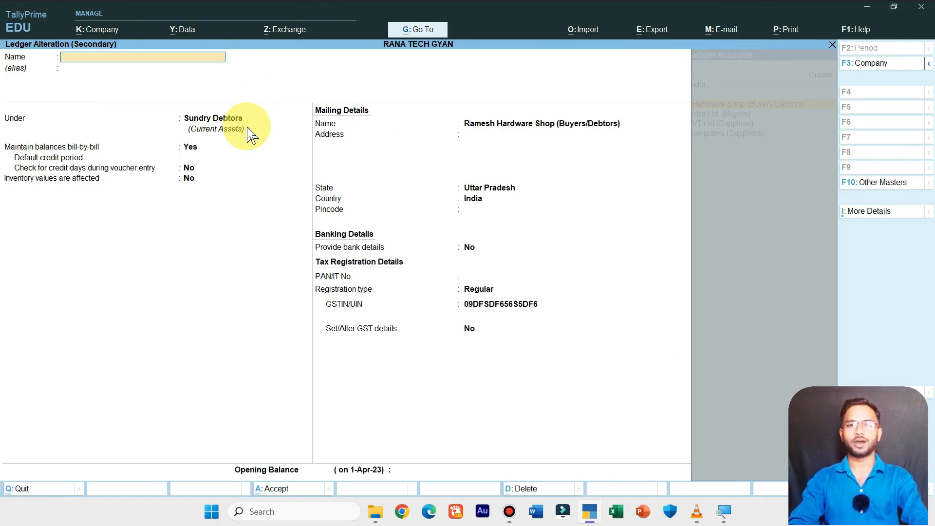
pyautogui.press('Escape')
pyautogui.press('y')
# - Accept the party and its details again, and select SALES as the sales ledger
pyautogui.press('Return')
pyautogui.press('Return')
pyautogui.press('Return')
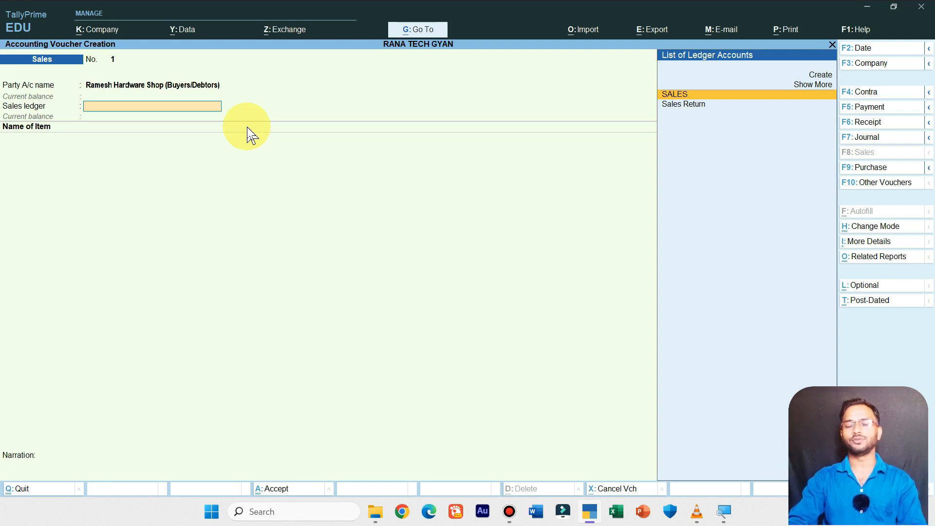
pyautogui.press('Return')
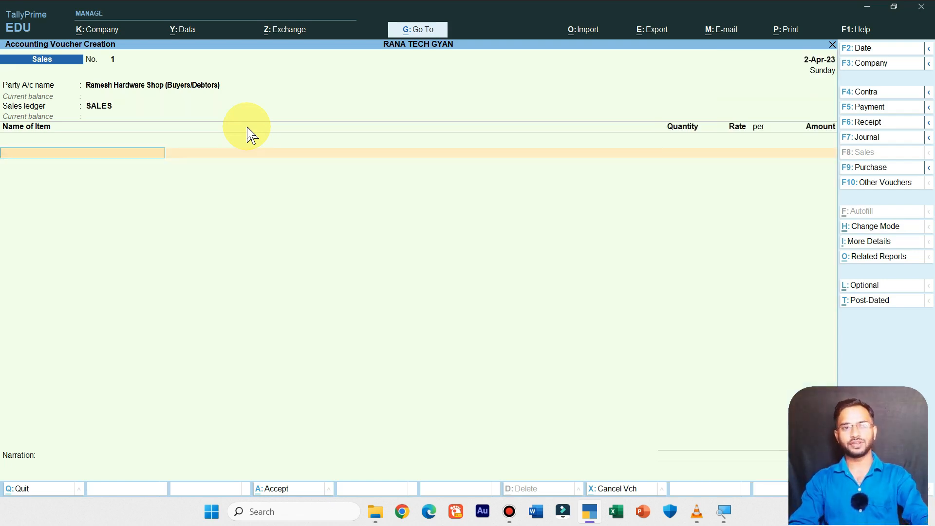
# - Open the SALES ledger master from the voucher and review its group, inventory, GST applicability and type of supply settings
pyautogui.press('BackSpace')
pyautogui.hotkey('ctrl', 'Return')
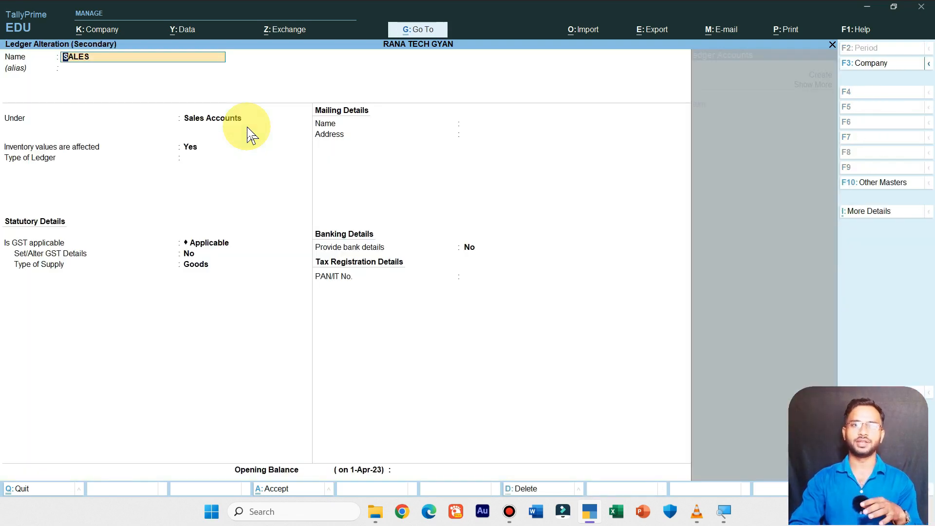
pyautogui.press('Return')
pyautogui.press('Return')
pyautogui.press('Return')
pyautogui.press('Return')
pyautogui.press('Return')
pyautogui.press('Return')
pyautogui.press('Return')
pyautogui.press('Return')
pyautogui.press('Return')
pyautogui.press('Return')
pyautogui.press('Return')
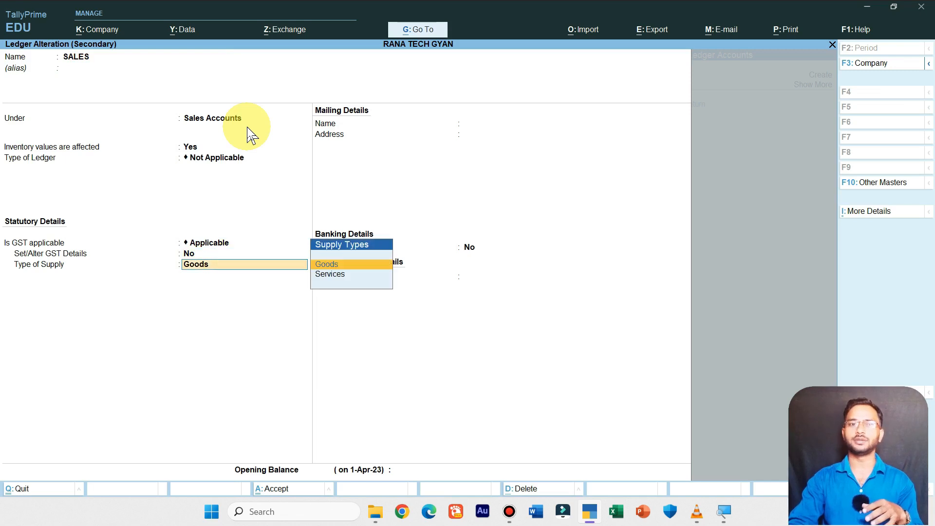
pyautogui.press('Return')
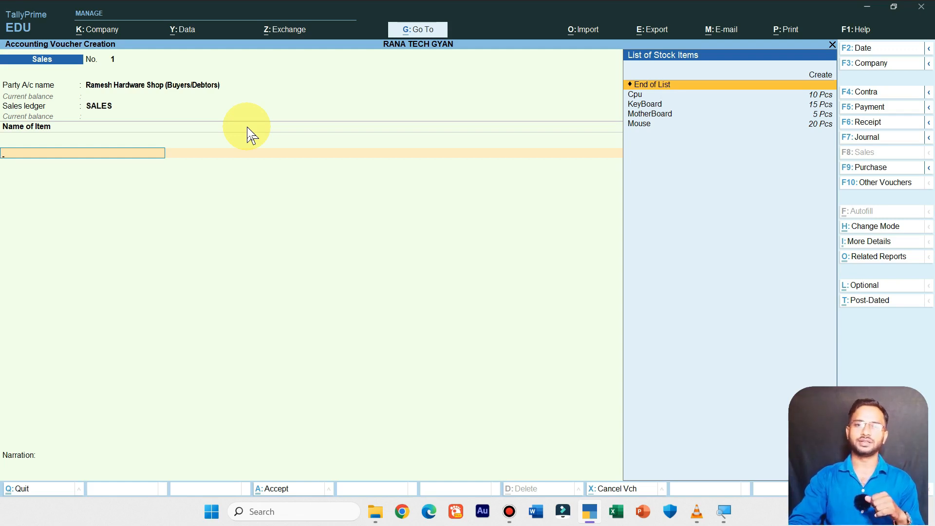
# - Add the stock item Cpu to the invoice with a quantity of 4 Pcs at a rate of 4,050
pyautogui.press('Down')
pyautogui.press('Down')
pyautogui.press('Up')
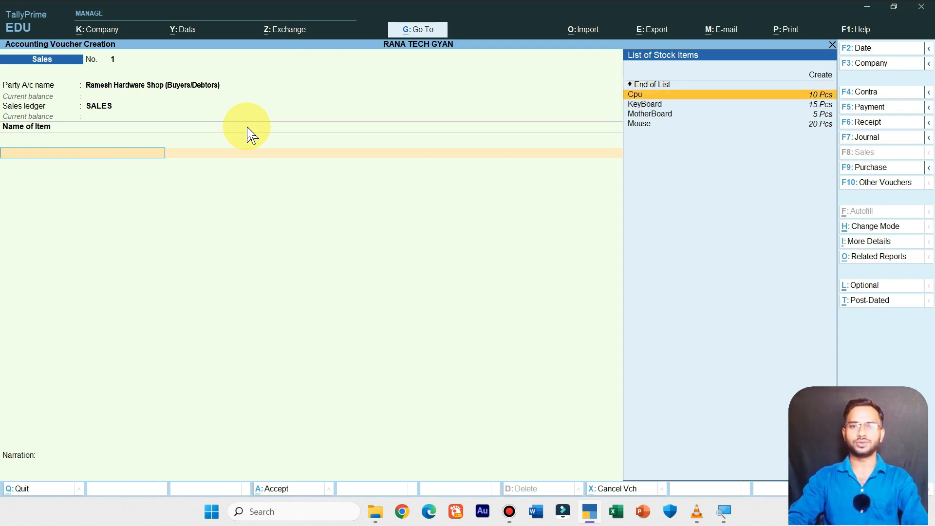
pyautogui.press('Return')
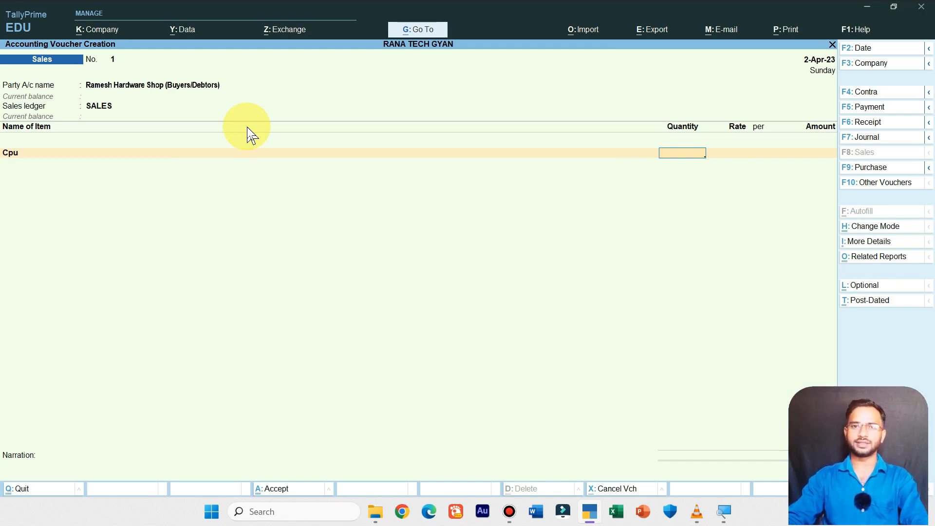
pyautogui.write('4')
pyautogui.press('Return')
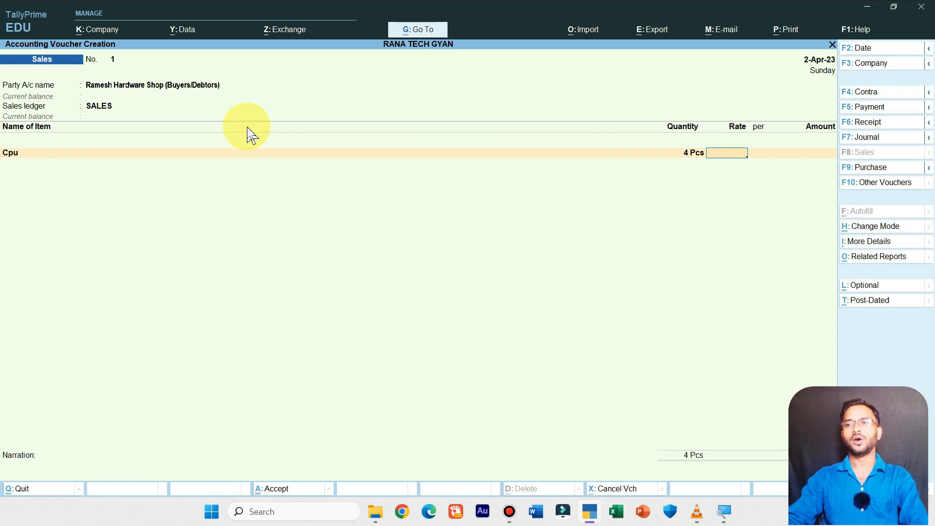
pyautogui.write('4,')
pyautogui.write('050')
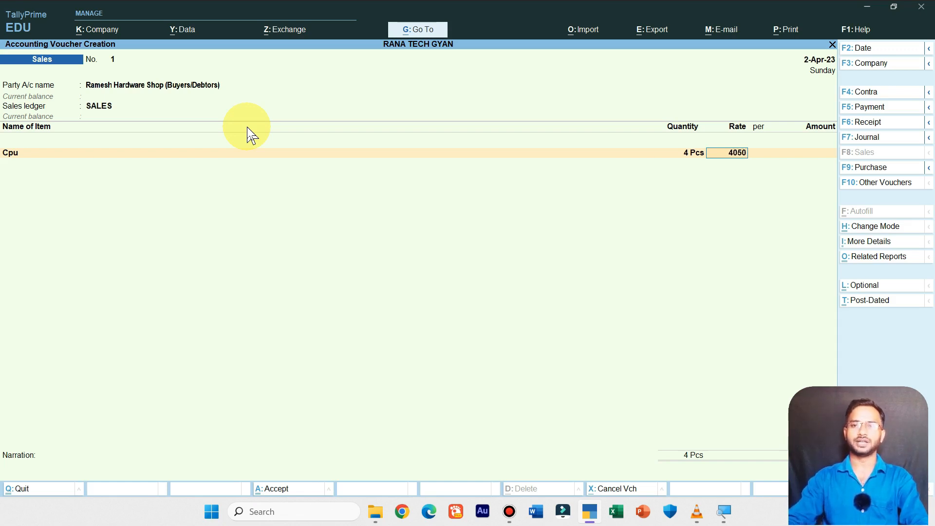
pyautogui.press('Return')
pyautogui.press('Return')
pyautogui.press('Return')
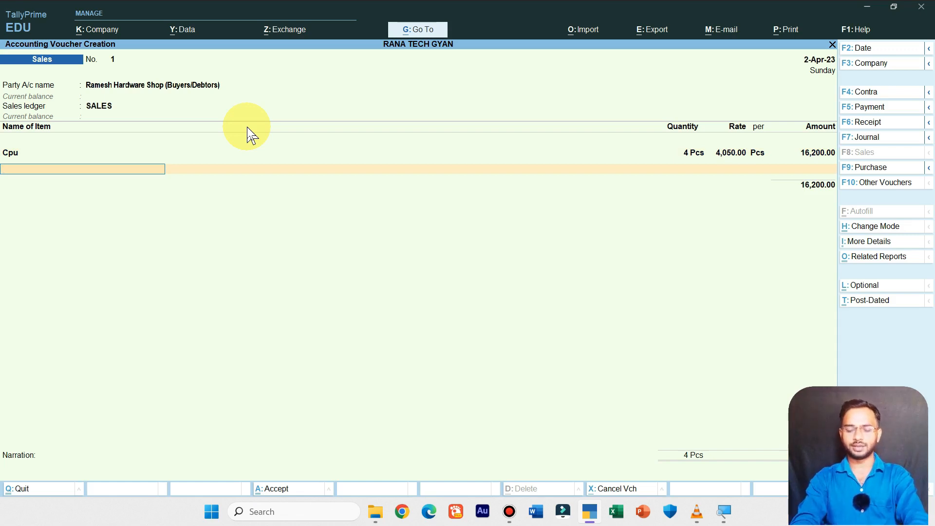
# - Add the stock item Mouse with a quantity of 5 Pcs at a rate of 520, and end the item list
pyautogui.write('mou')
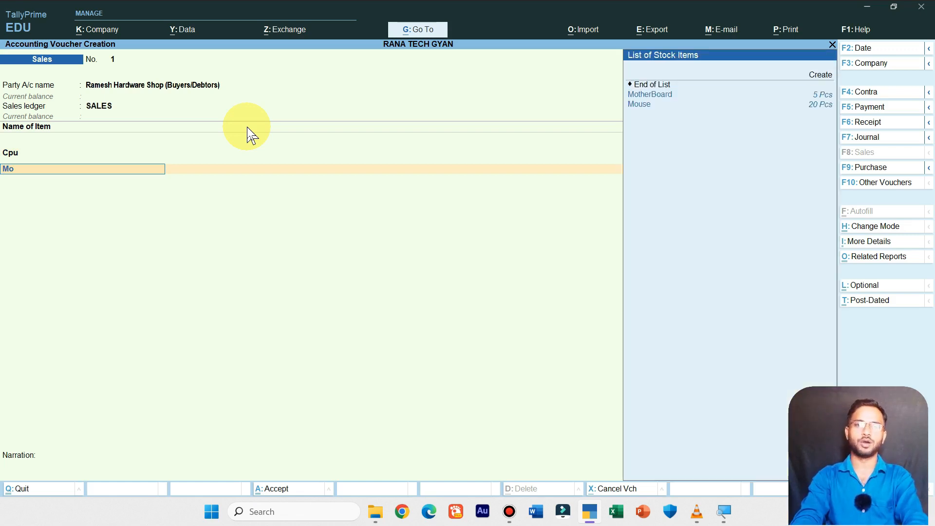
pyautogui.press('Return')
pyautogui.write('5')
pyautogui.press('Return')
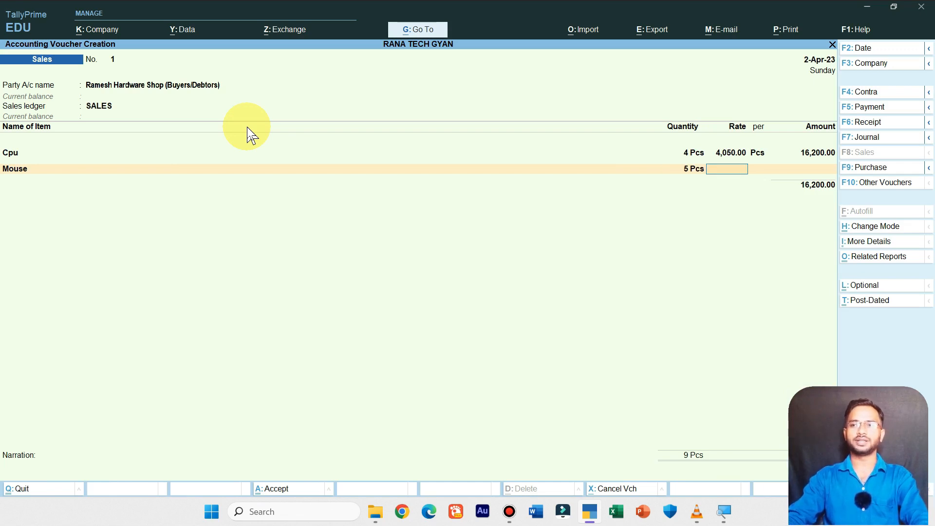
pyautogui.write('520')
pyautogui.press('Return')
pyautogui.press('Return')
pyautogui.press('Return')
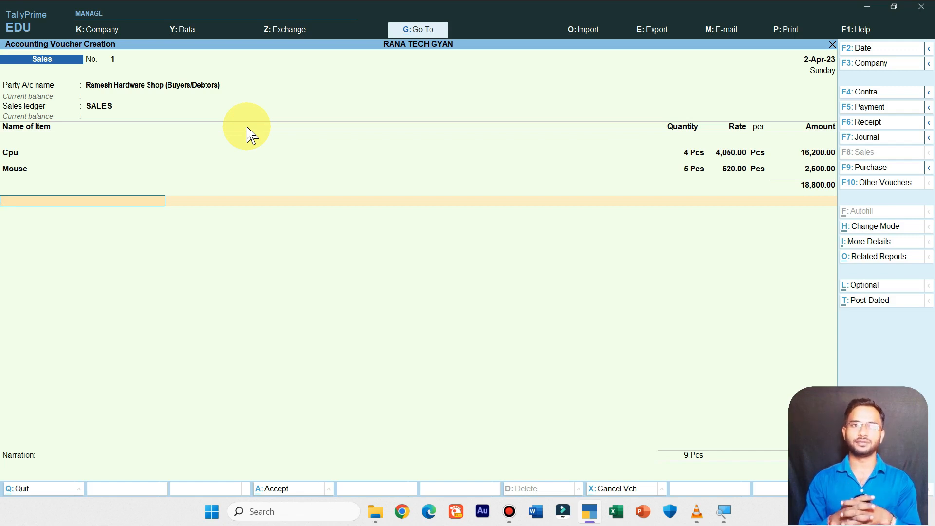
# - Add the Cgst and Sgst tax ledgers below the items with their automatically calculated amounts
pyautogui.write('c')
pyautogui.press('Return')
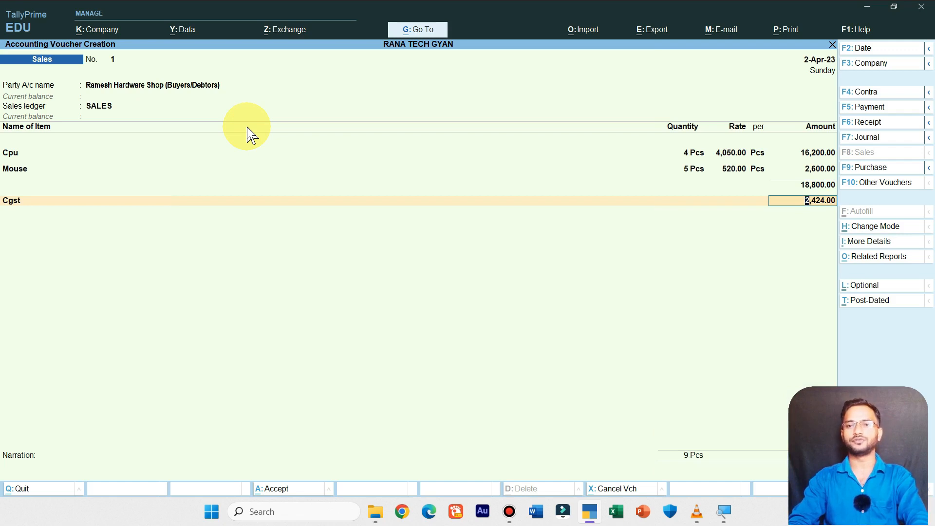
pyautogui.press('Return')
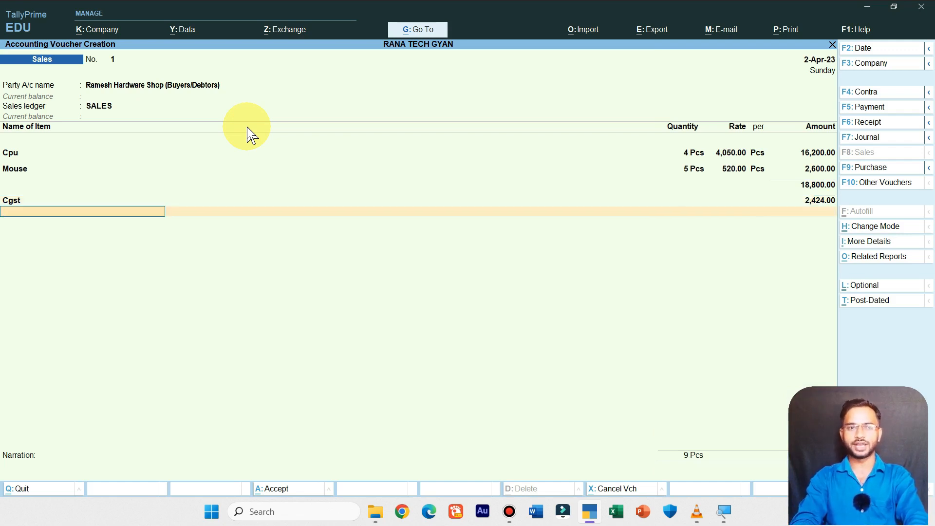
pyautogui.write('S')
pyautogui.press('Down')
pyautogui.press('Down')
pyautogui.press('Return')
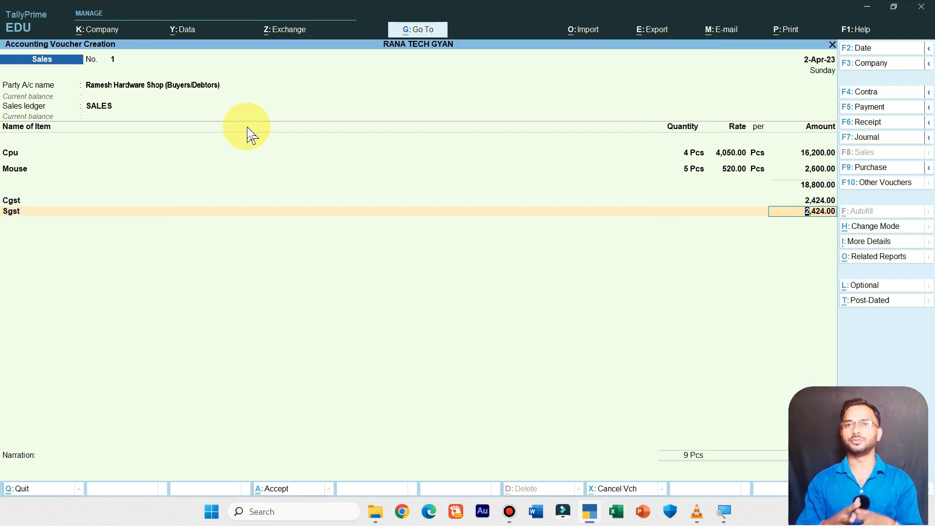
pyautogui.press('Return')
pyautogui.press('Return')
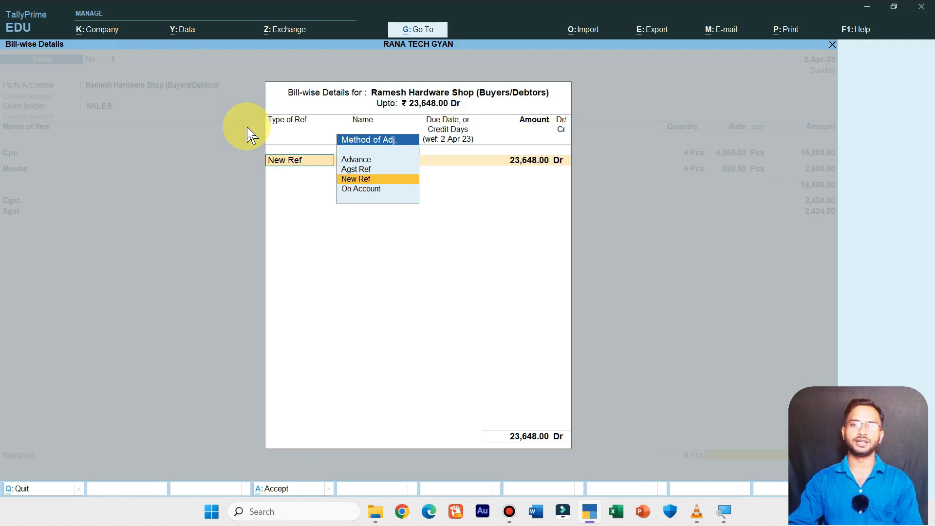
# - Allocate the full invoice amount to New Ref 1 in the bill-wise details, leaving the due date blank and the narration empty
pyautogui.press('Return')
pyautogui.press('Return')
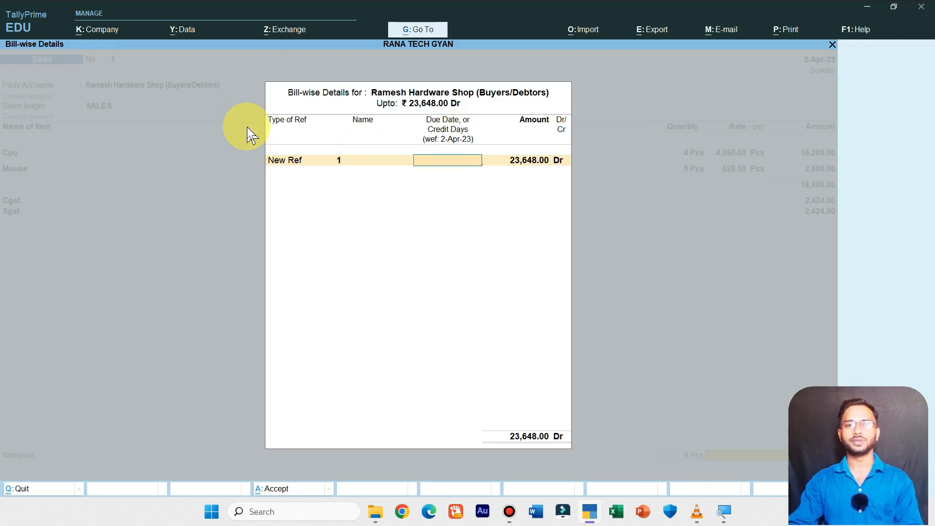
pyautogui.press('Return')
pyautogui.press('Return')
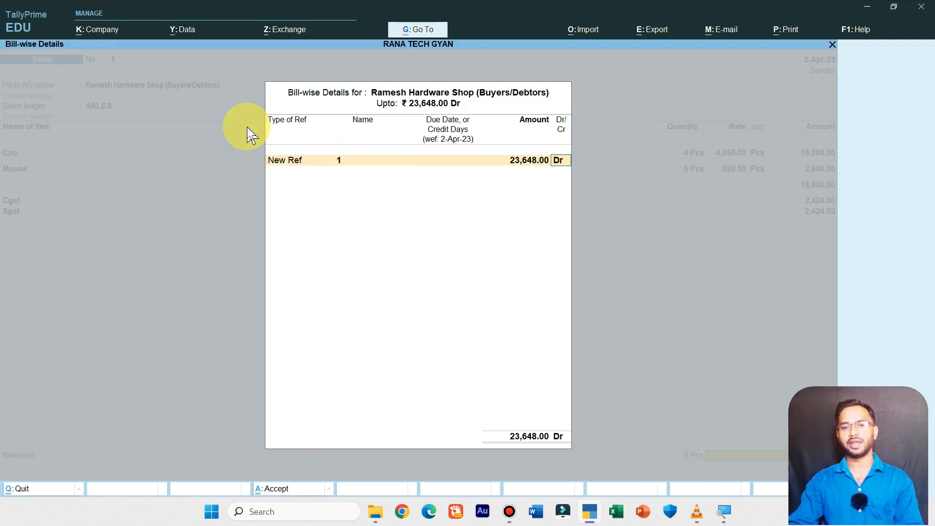
pyautogui.press('Return')
pyautogui.press('Return')
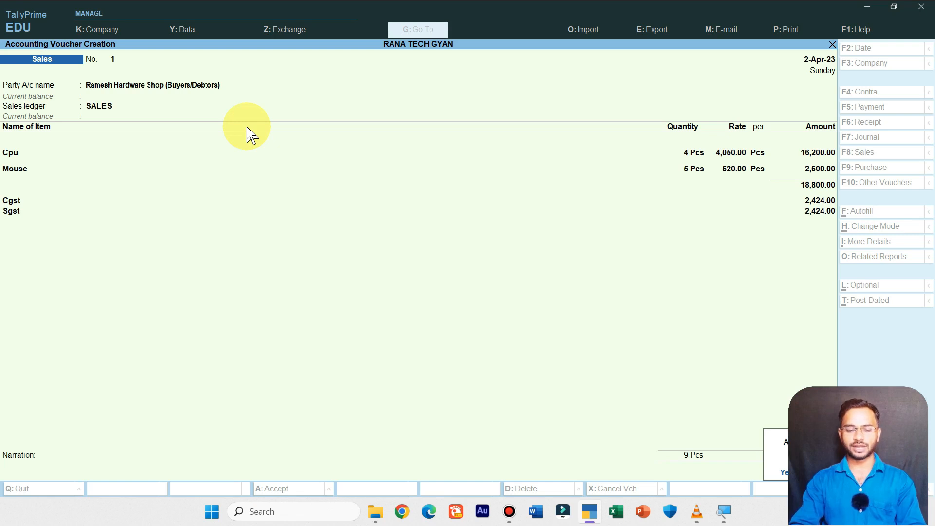
# - Hold off saving the voucher and preview its Tax Invoice zoomed in, examining the party, item and HSN-wise tax details
pyautogui.press('Escape')
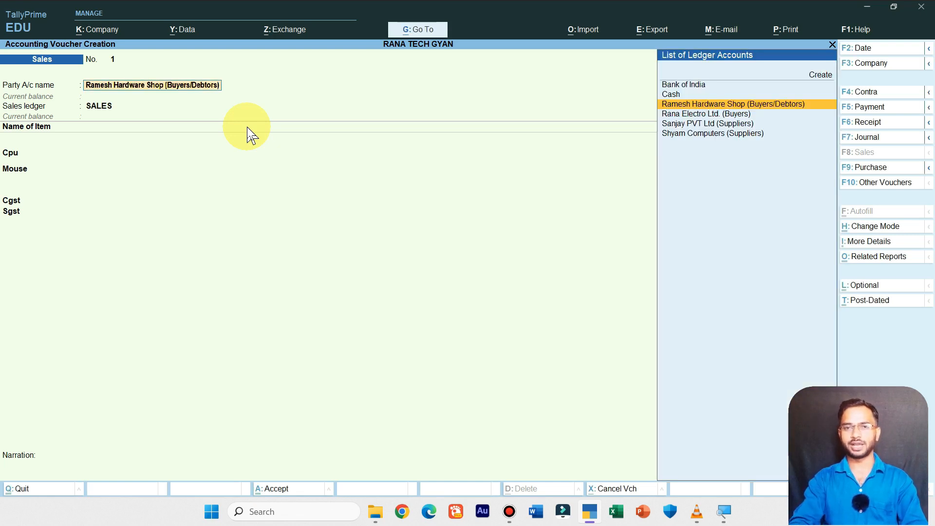
pyautogui.press('alt')
pyautogui.hotkey('alt', 'p')
pyautogui.press('Return')
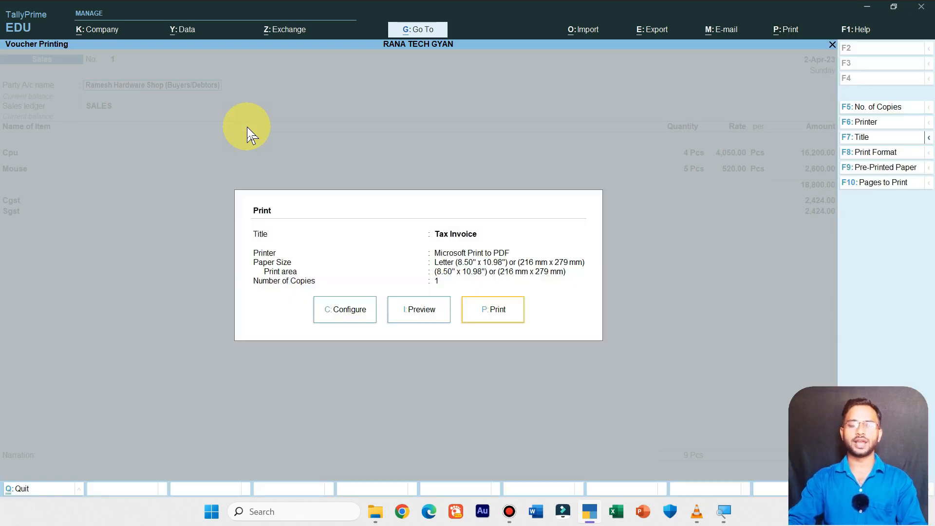
pyautogui.click(415, 311)
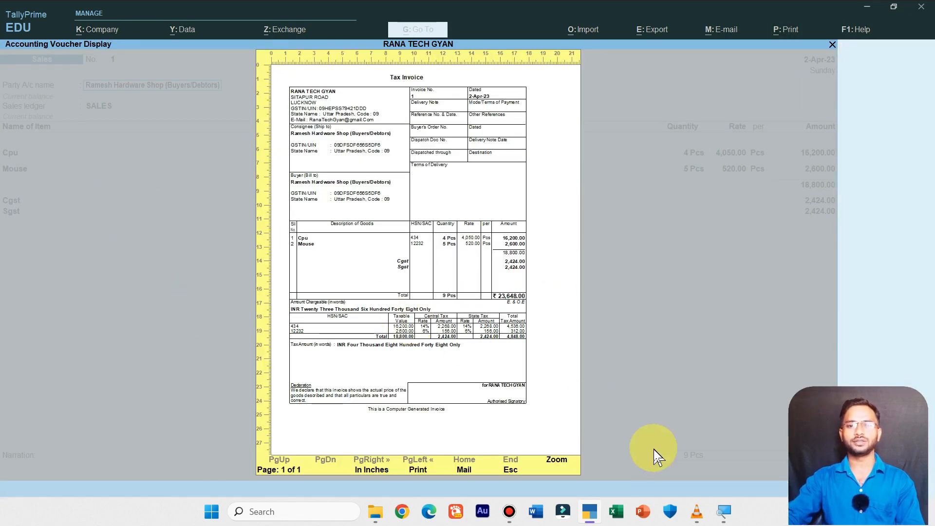
pyautogui.click(556, 460)
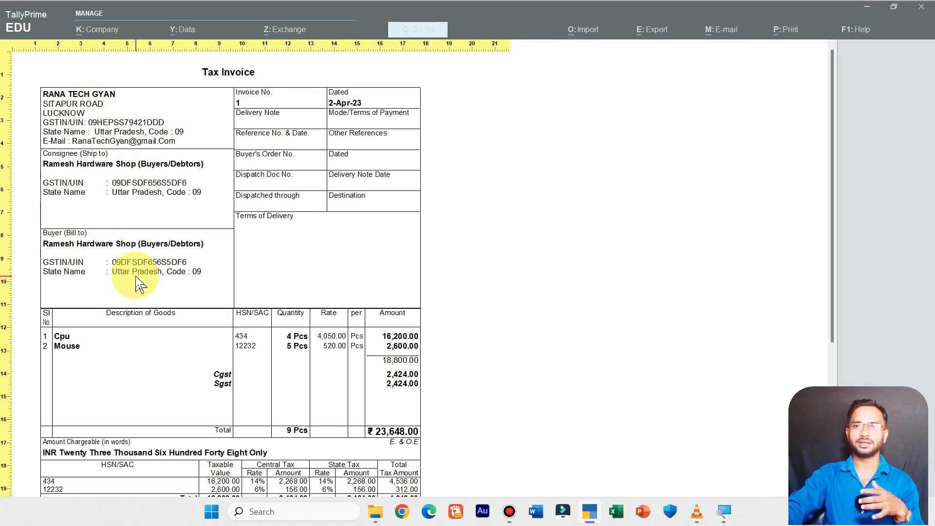
pyautogui.scroll(-5, 135, 275)
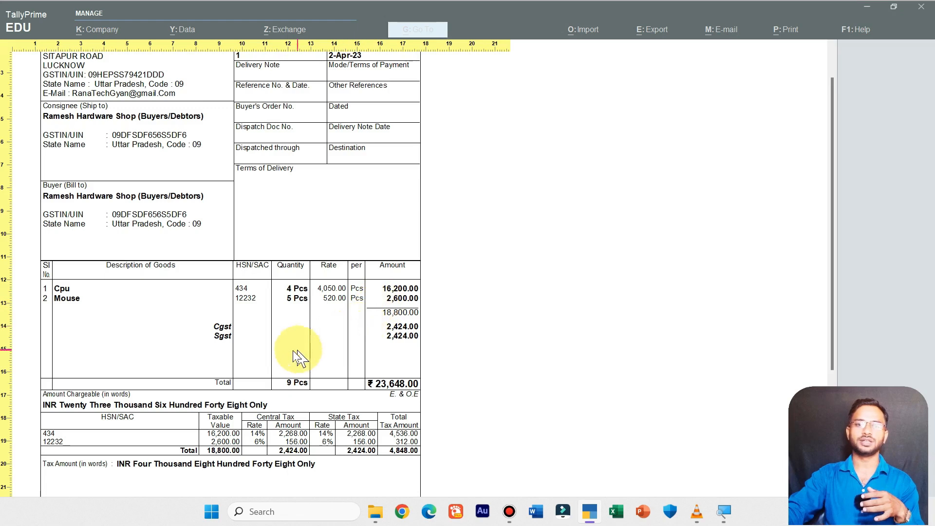
pyautogui.scroll(-2, 289, 375)
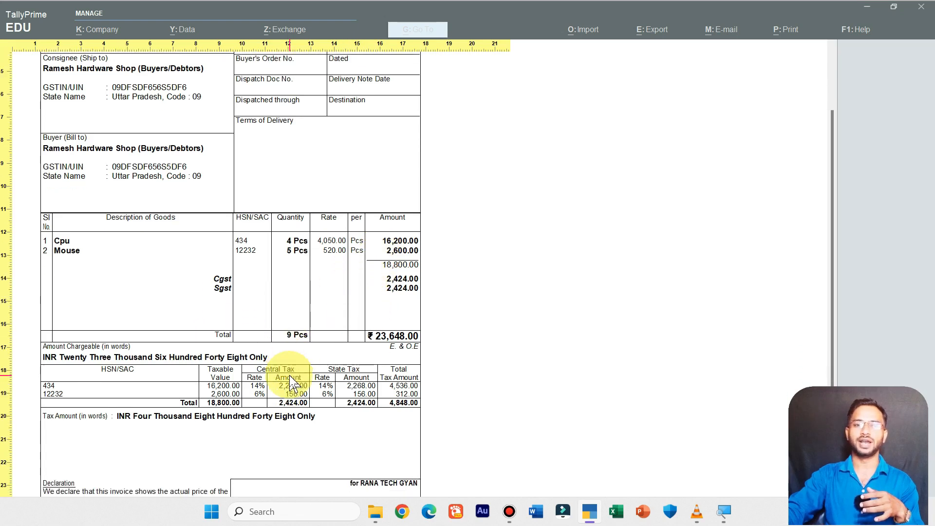
# - Return from the invoice preview to the Ramesh Hardware Shop sales voucher and save it with its existing item and tax entries
pyautogui.scroll(1, 290, 364)
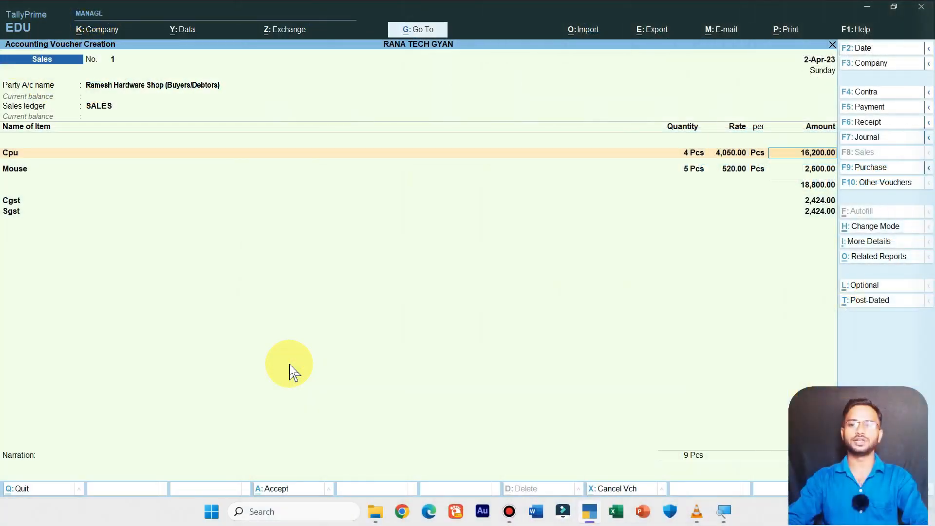
pyautogui.press('BackSpace')
pyautogui.press('Return')
pyautogui.press('Return')
pyautogui.press('Return')
pyautogui.press('Return')
pyautogui.press('Return')
pyautogui.press('Return')
pyautogui.press('Return')
pyautogui.press('Return')
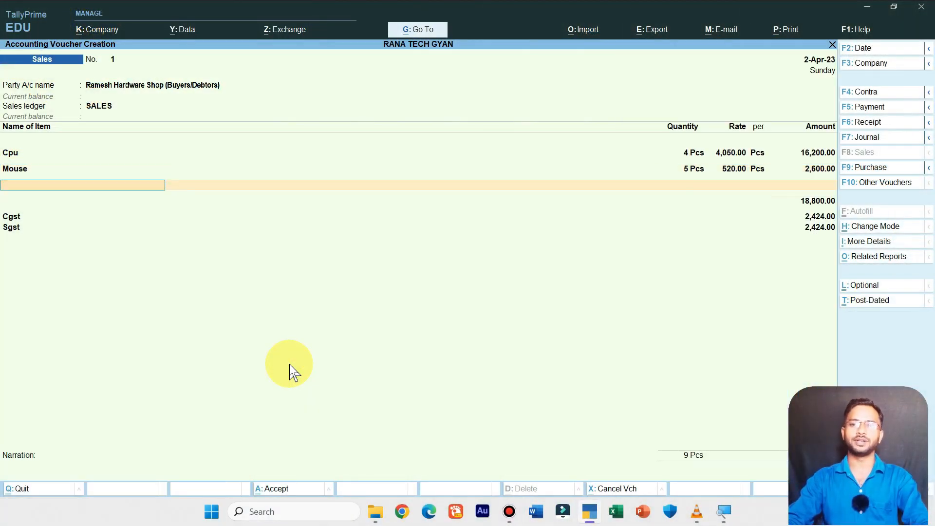
pyautogui.press('Return')
pyautogui.press('Return')
pyautogui.press('Return')
pyautogui.hotkey('ctrl', 'a')
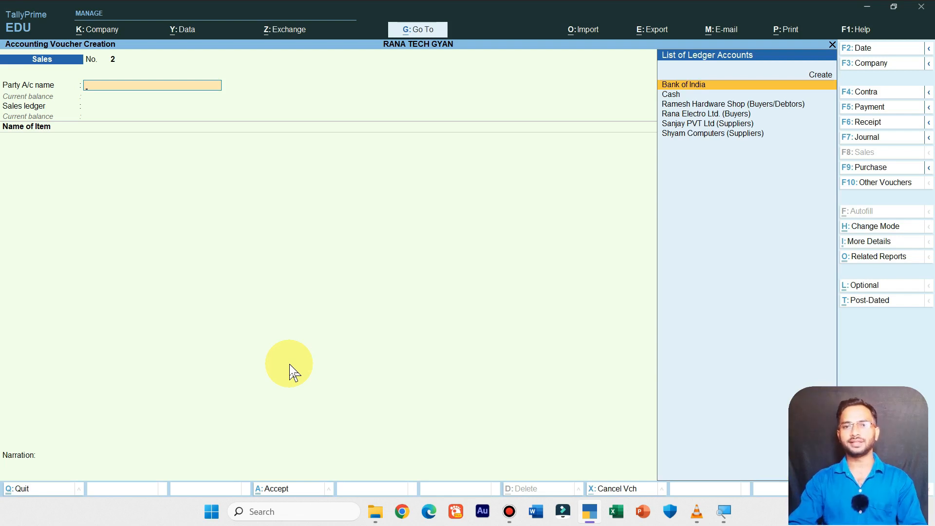
# - Set Rana Electro Ltd. (Buyers) as the party of the new sales voucher, accepting its party details, and choose SALES as the sales ledger
pyautogui.press('Down')
pyautogui.press('Down')
pyautogui.press('Down')
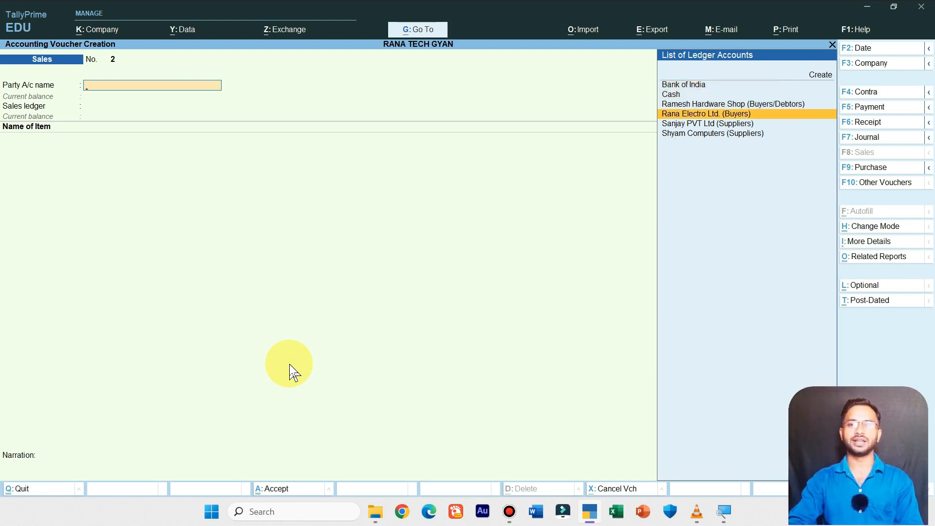
pyautogui.press('Return')
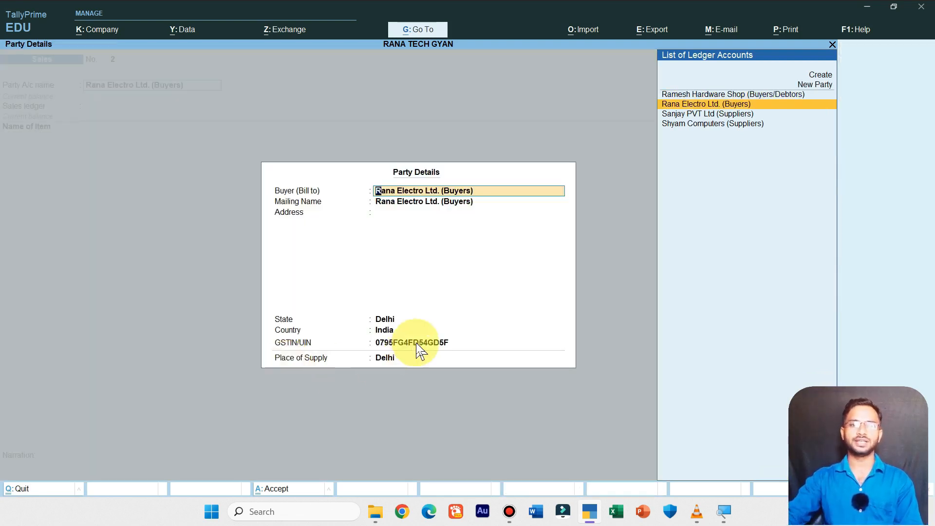
pyautogui.press('Return')
pyautogui.press('Return')
pyautogui.press('Return')
pyautogui.press('Return')
pyautogui.press('Return')
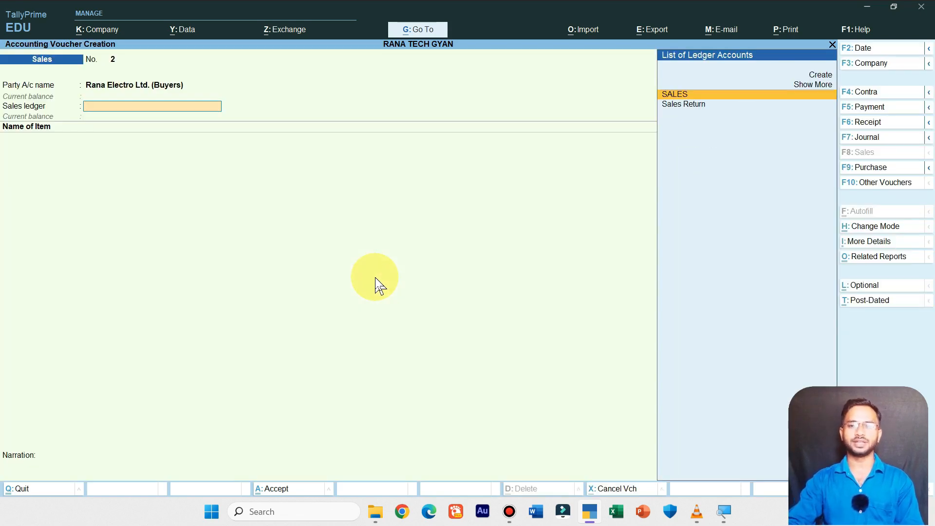
pyautogui.press('Return')
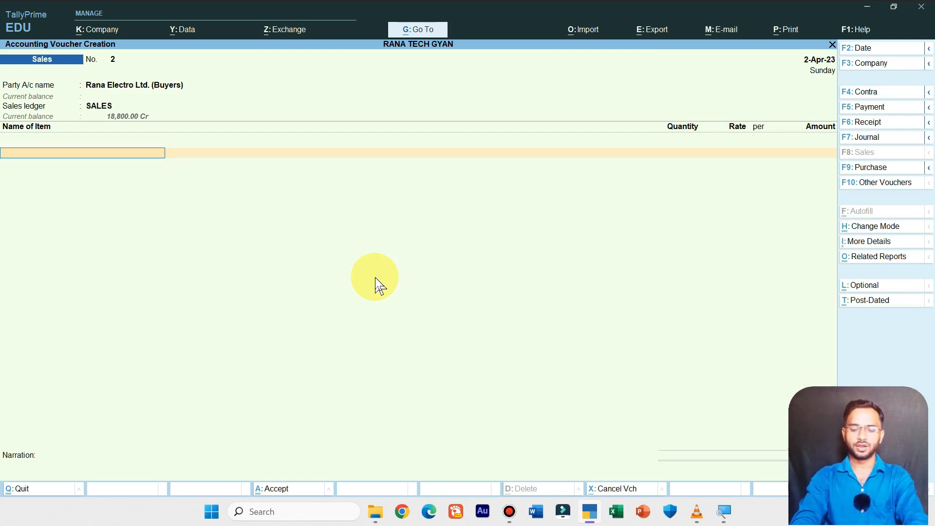
# - Add the stock item MotherBoard with a quantity of 2 Pcs at a rate of 5600
pyautogui.write('M')
pyautogui.press('Return')
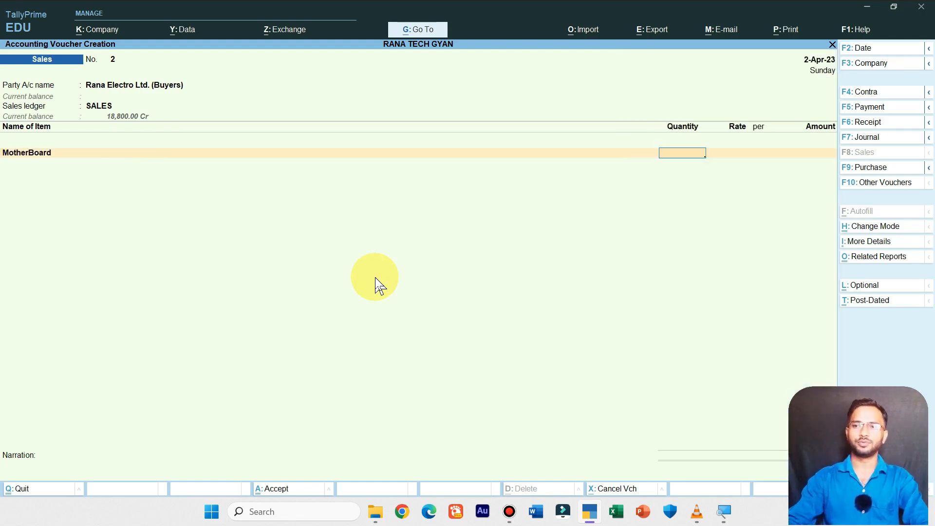
pyautogui.write('2')
pyautogui.press('Return')
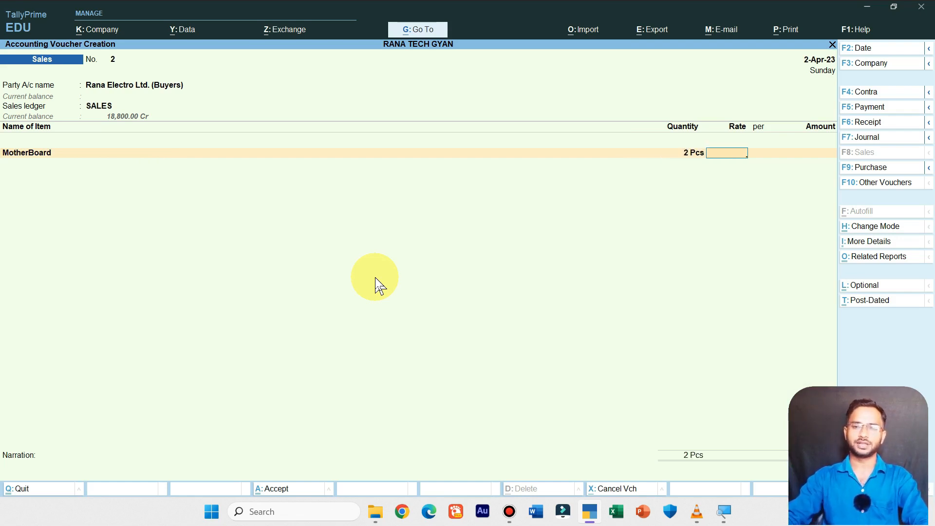
pyautogui.write('5600')
pyautogui.press('Return')
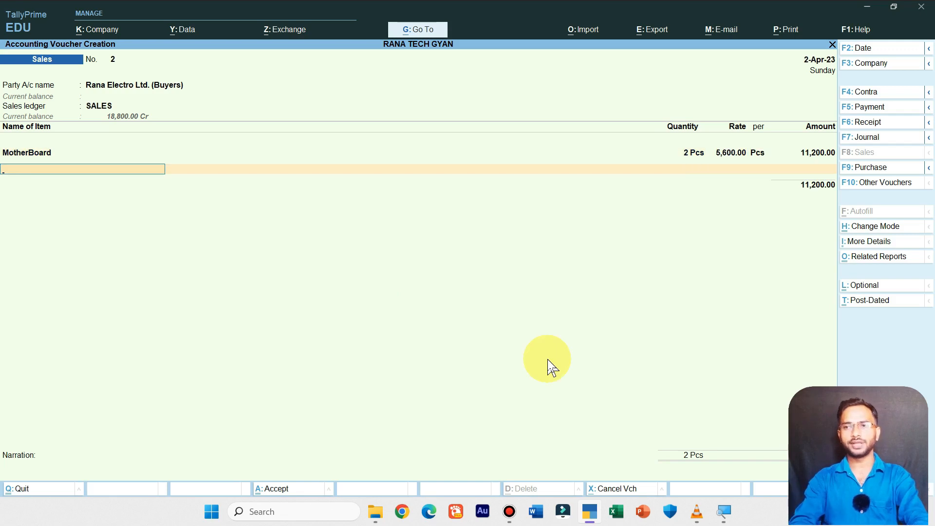
# - Add the stock item KeyBoard with a quantity of 5 Pcs at a rate of 740, and end the item list
pyautogui.write('Key')
pyautogui.press('Return')
pyautogui.write('5')
pyautogui.press('Return')
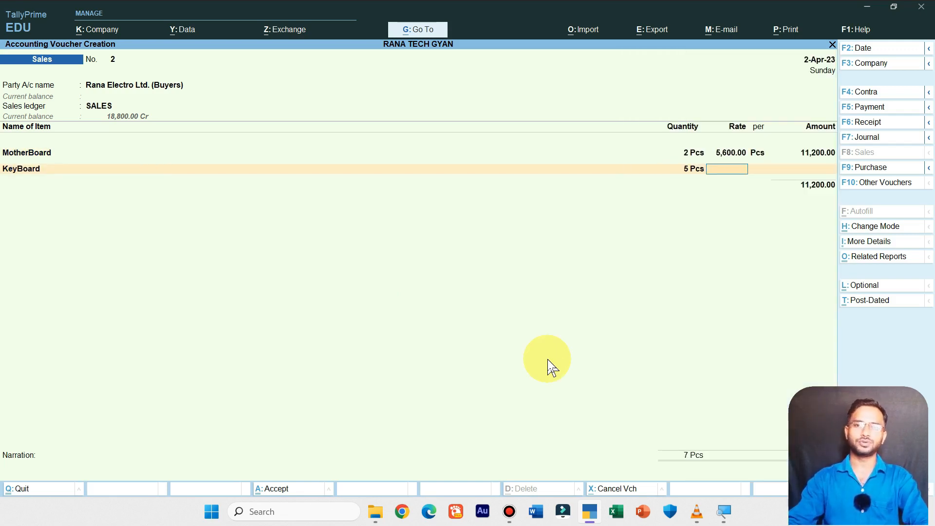
pyautogui.write('740')
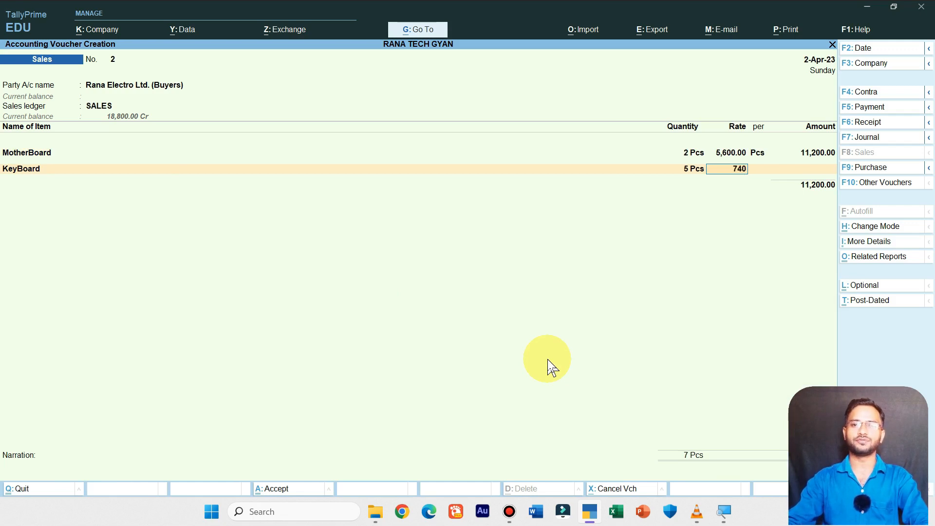
pyautogui.press('Return')
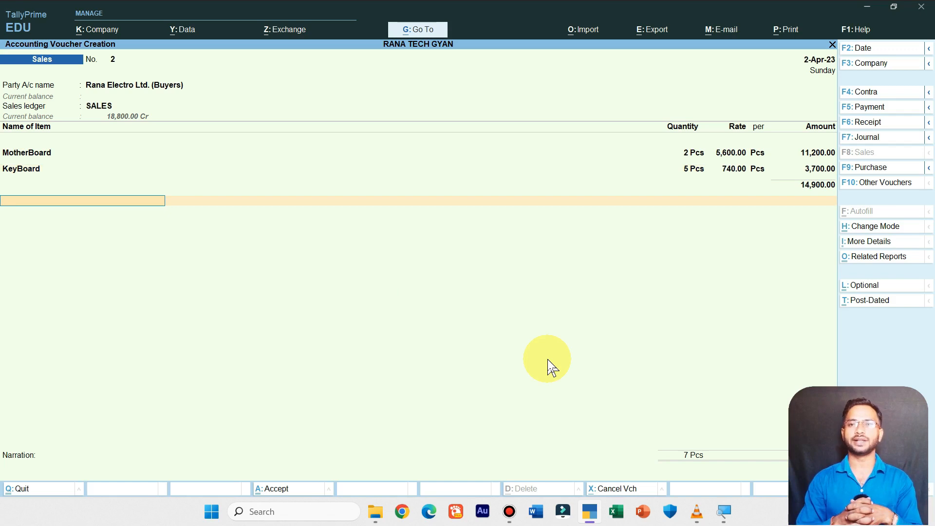
# - Try the Igst tax ledger and then Cgst in its place for the Delhi buyer, and clear the tax line
pyautogui.write('Ig')
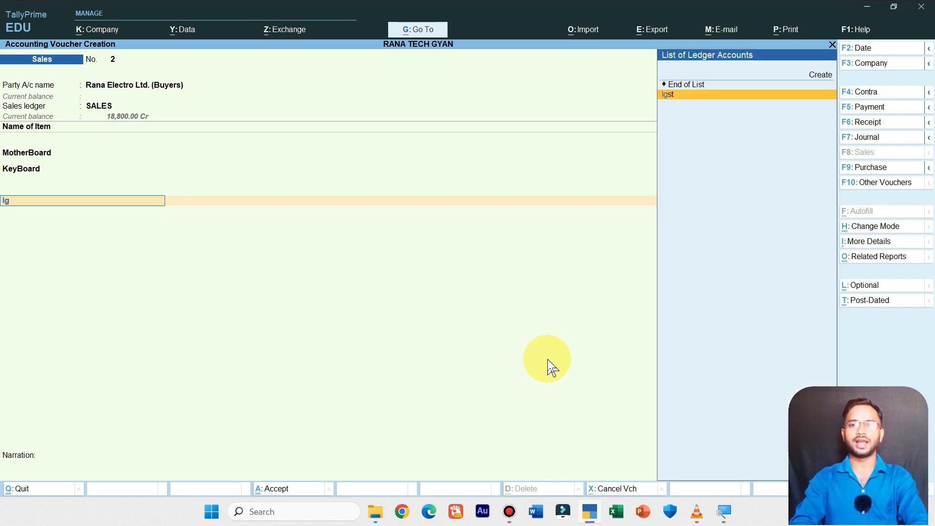
pyautogui.press('Return')
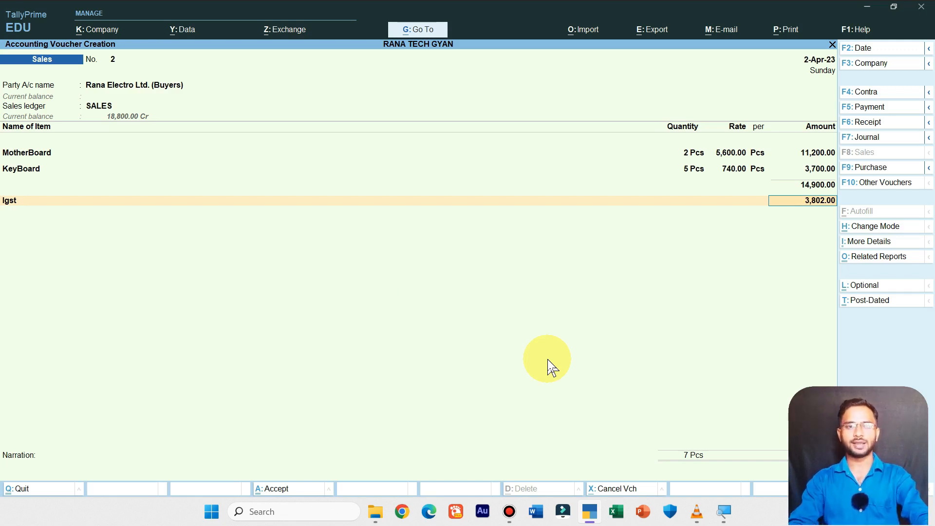
pyautogui.press('BackSpace')
pyautogui.press('BackSpace')
pyautogui.press('BackSpace')
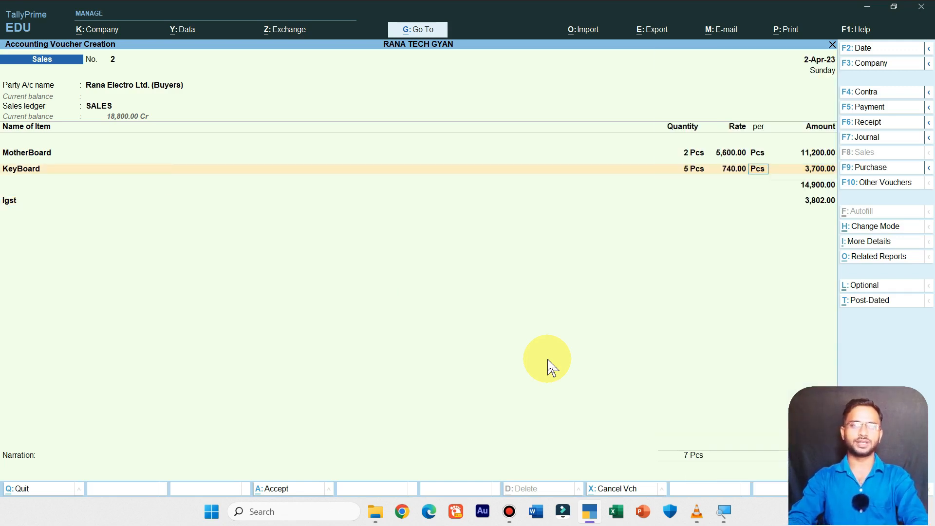
pyautogui.press('Return')
pyautogui.press('Return')
pyautogui.write('T')
pyautogui.press('BackSpace')
pyautogui.write('c')
pyautogui.press('Return')
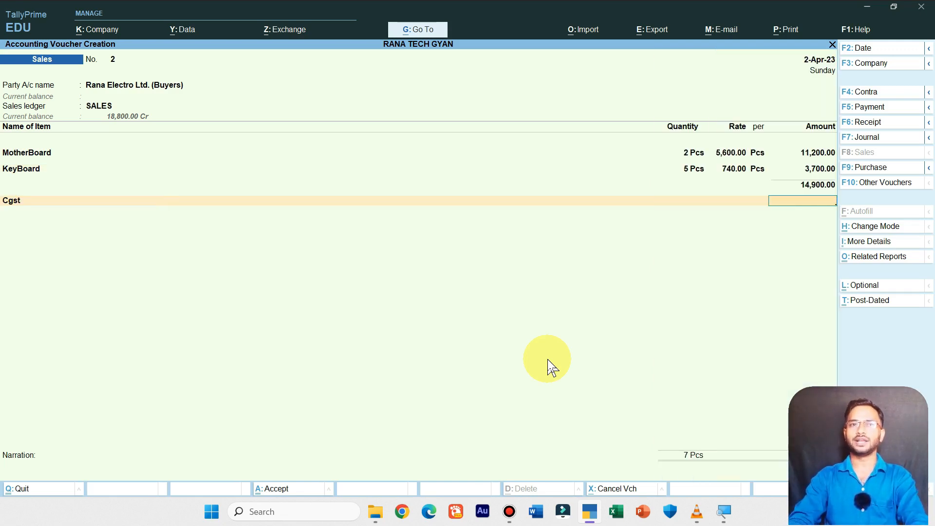
pyautogui.press('BackSpace')
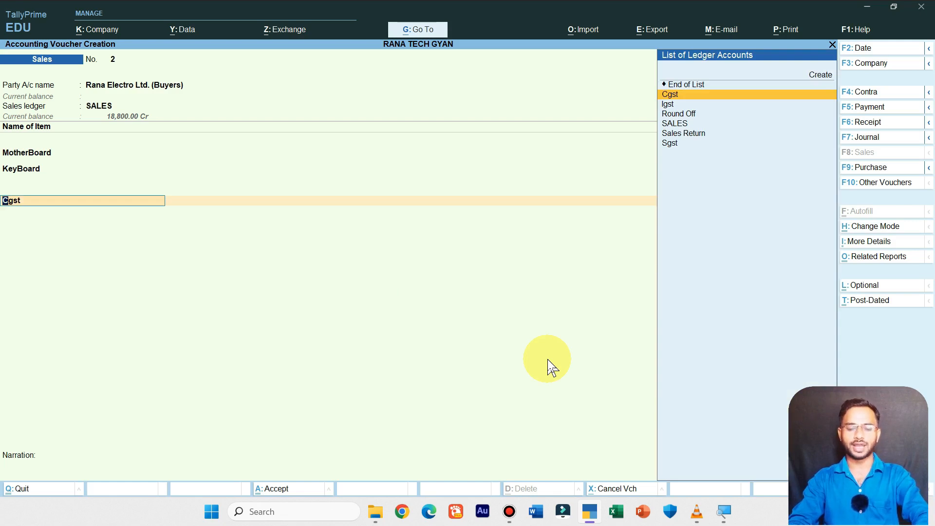
pyautogui.press('BackSpace')
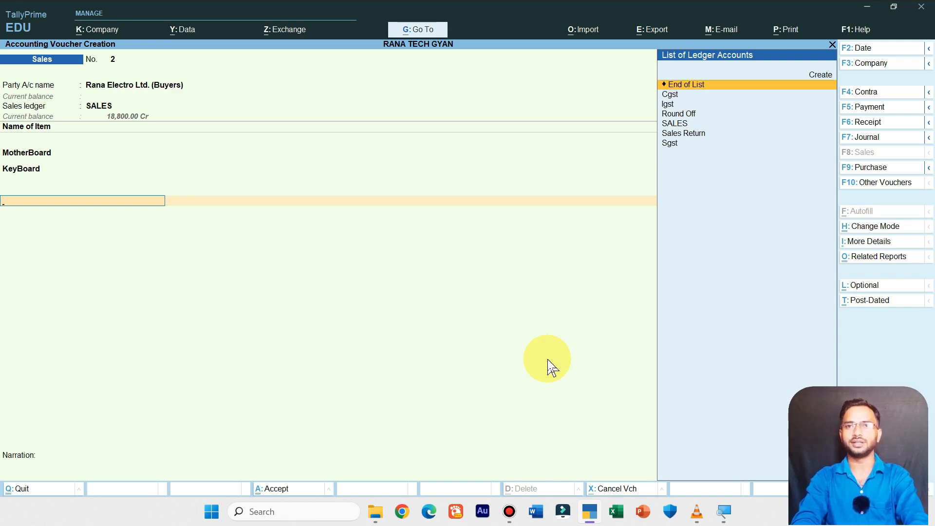
# - Add the Igst tax ledger below the items with its automatically calculated amount, and end the ledger list
pyautogui.write('I')
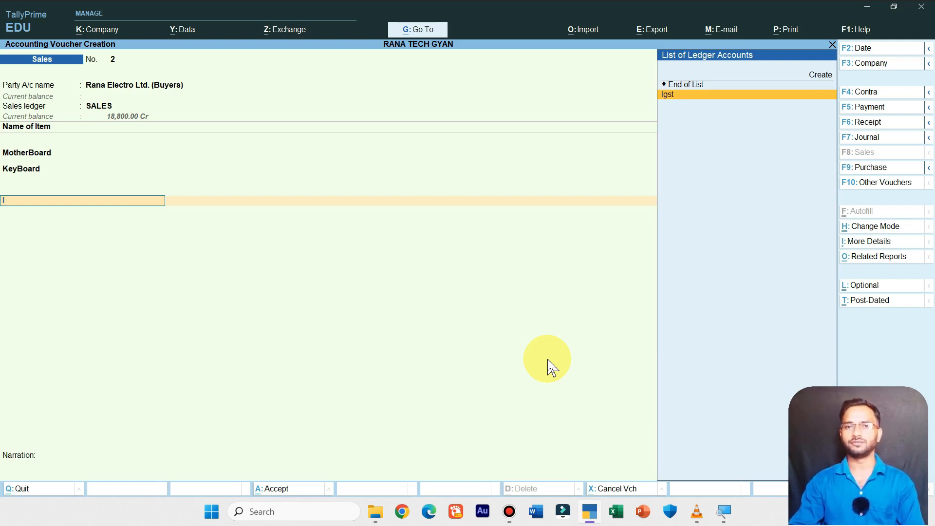
pyautogui.press('Return')
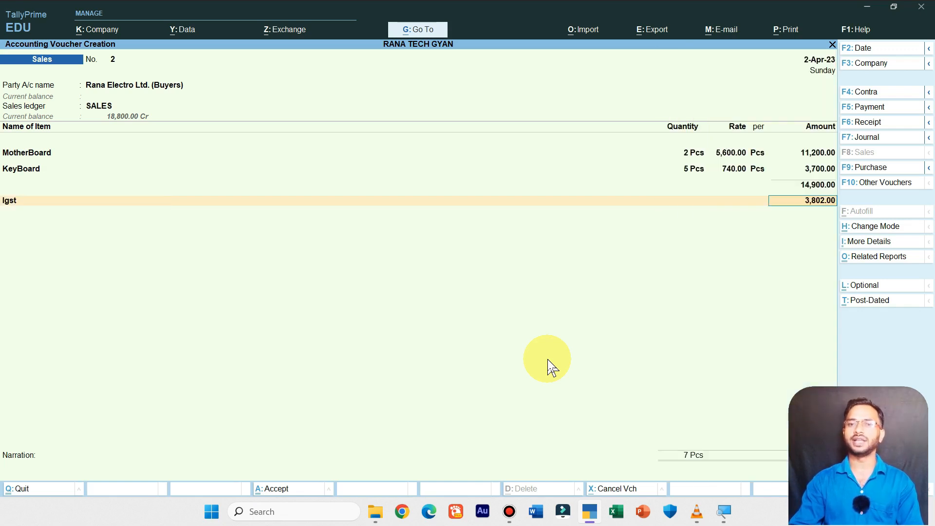
pyautogui.press('Return')
pyautogui.press('Return')
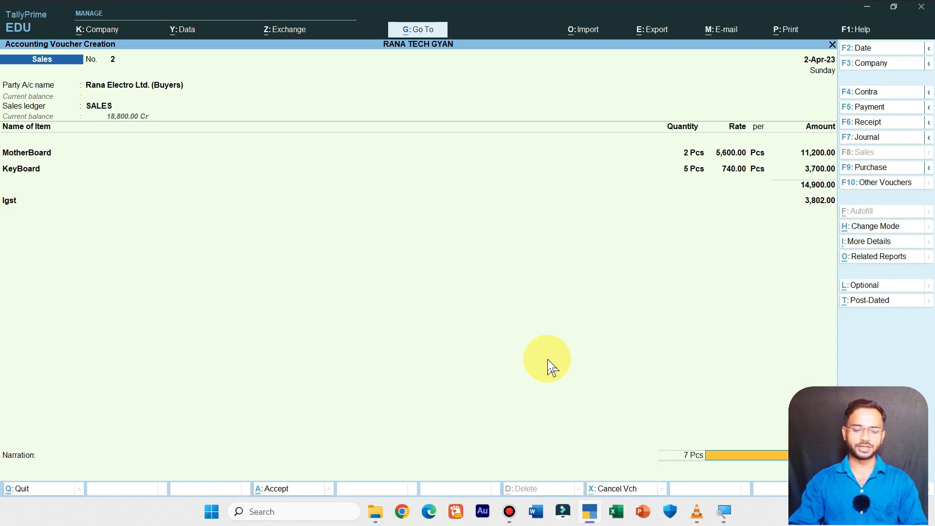
# - Preview the voucher's Tax Invoice zoomed in, examine the buyer's state, items and integrated tax breakdown, and close the preview
pyautogui.hotkey('ctrl', 'p')
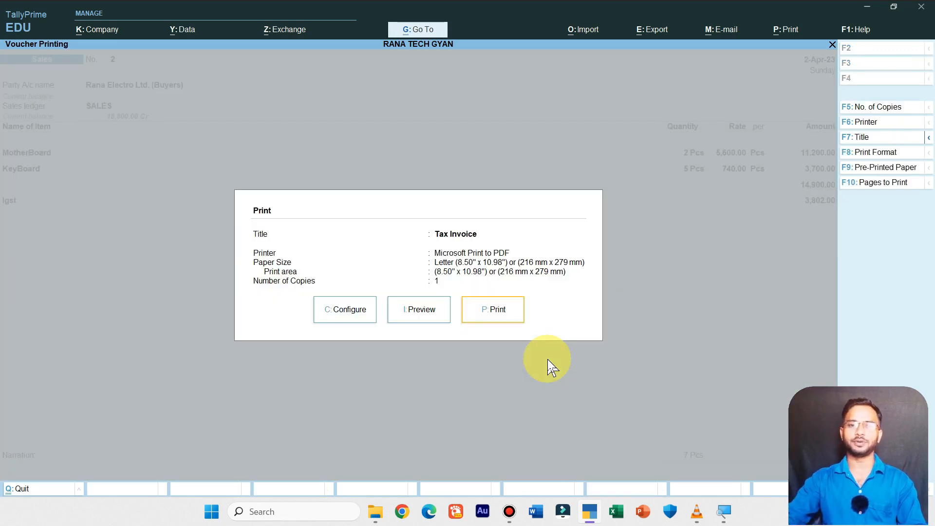
pyautogui.click(423, 309)
pyautogui.click(563, 466)
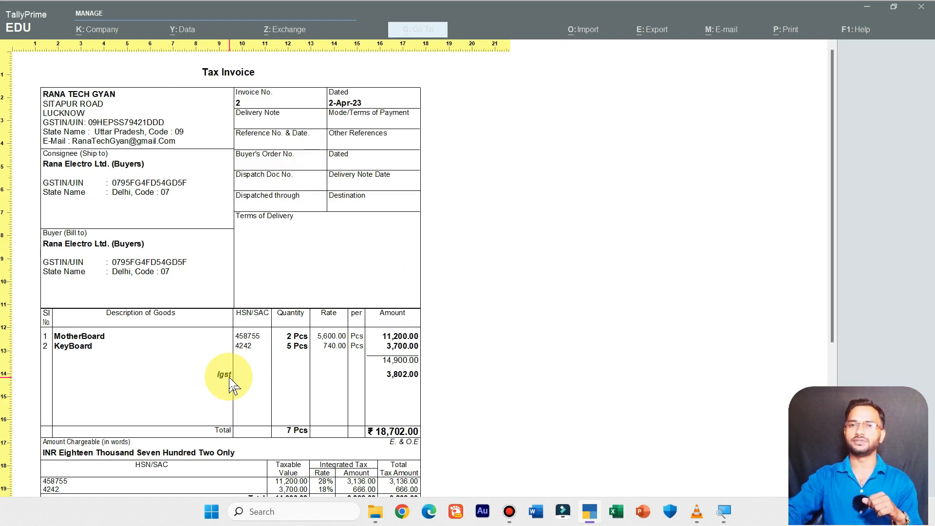
pyautogui.scroll(-1, 233, 363)
pyautogui.press('Escape')
pyautogui.press('Escape')
pyautogui.press('Escape')
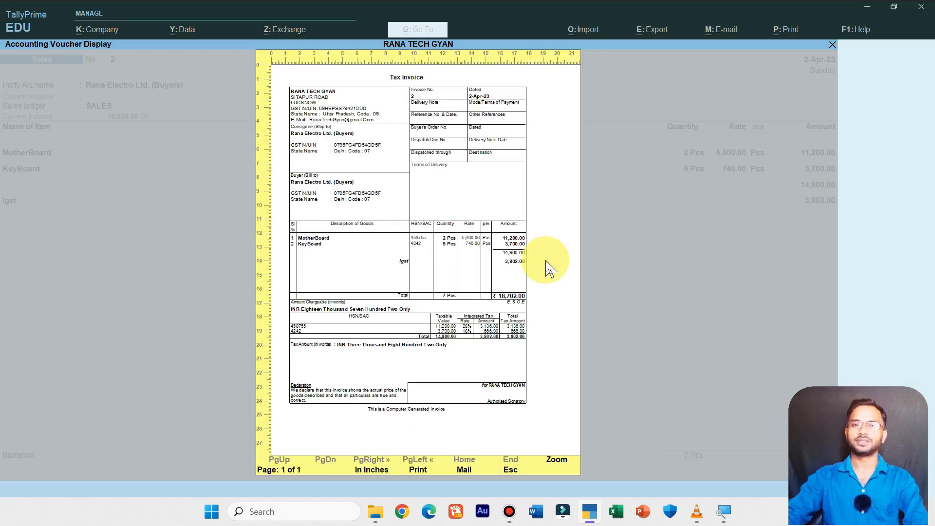
# - Reselect Rana Electro Ltd. (Buyers) as the party and accept its details, the SALES ledger, both items and the Igst line as entered
pyautogui.press('BackSpace')
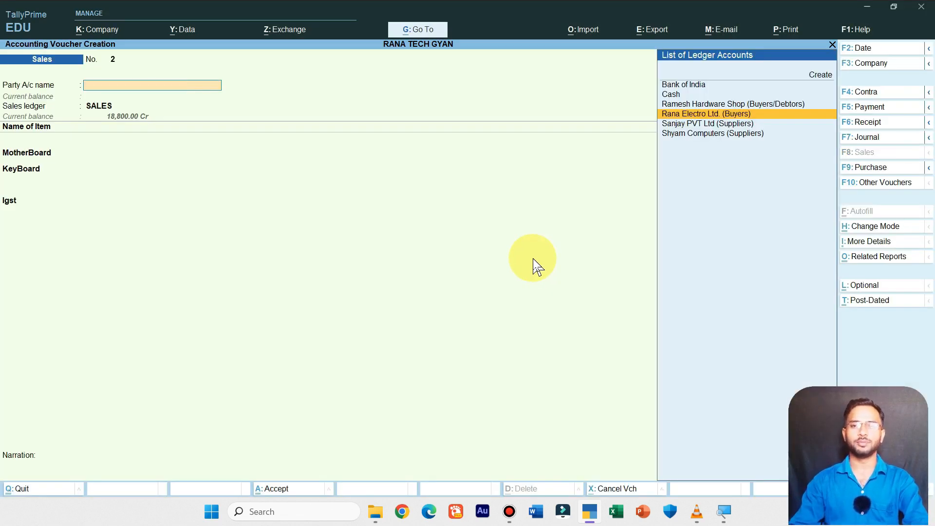
pyautogui.press('Return')
pyautogui.press('Return')
pyautogui.press('Return')
pyautogui.press('Return')
pyautogui.press('Return')
pyautogui.press('Return')
pyautogui.press('Return')
pyautogui.press('Return')
pyautogui.press('Return')
pyautogui.press('Return')
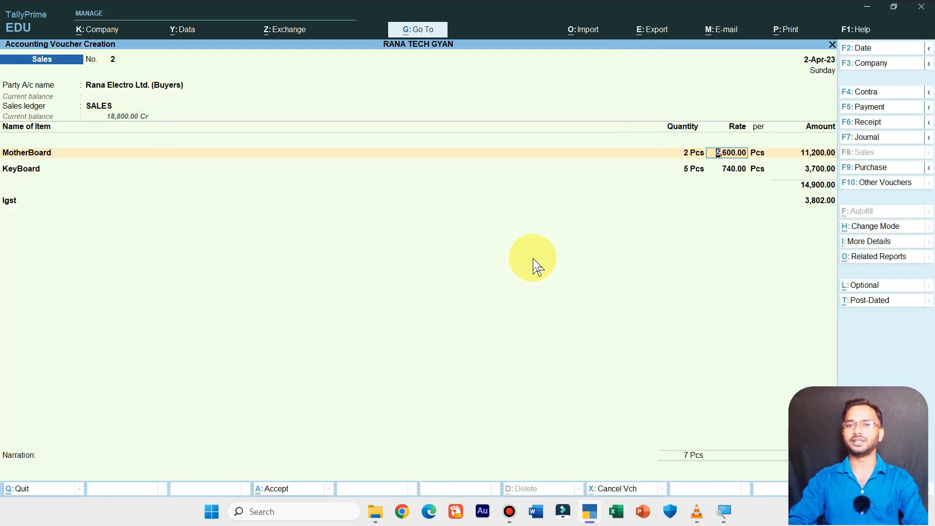
pyautogui.press('Return')
pyautogui.press('Return')
pyautogui.press('Return')
pyautogui.press('Return')
pyautogui.press('Return')
pyautogui.press('Return')
pyautogui.press('Return')
pyautogui.press('Return')
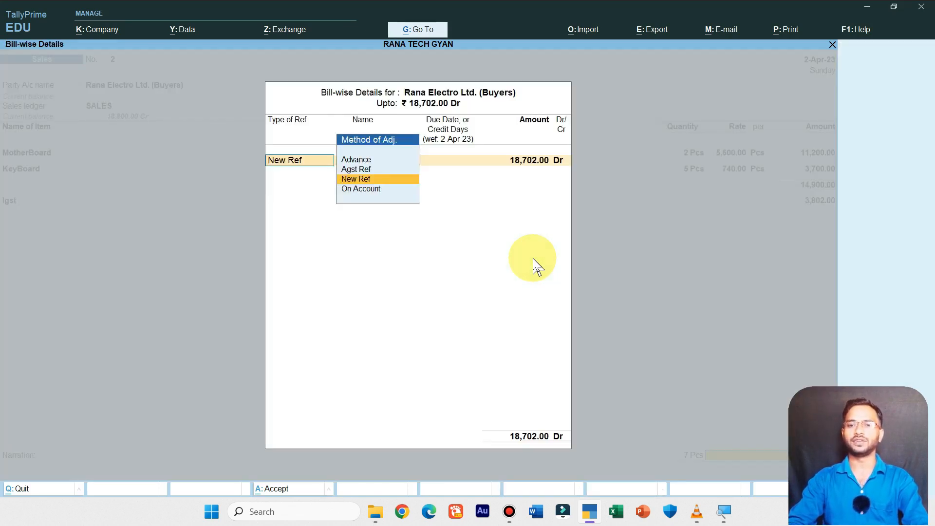
# - Allocate the full invoice amount as a New Ref in the bill-wise details and save the voucher with a blank narration
pyautogui.press('Return')
pyautogui.press('Return')
pyautogui.press('Return')
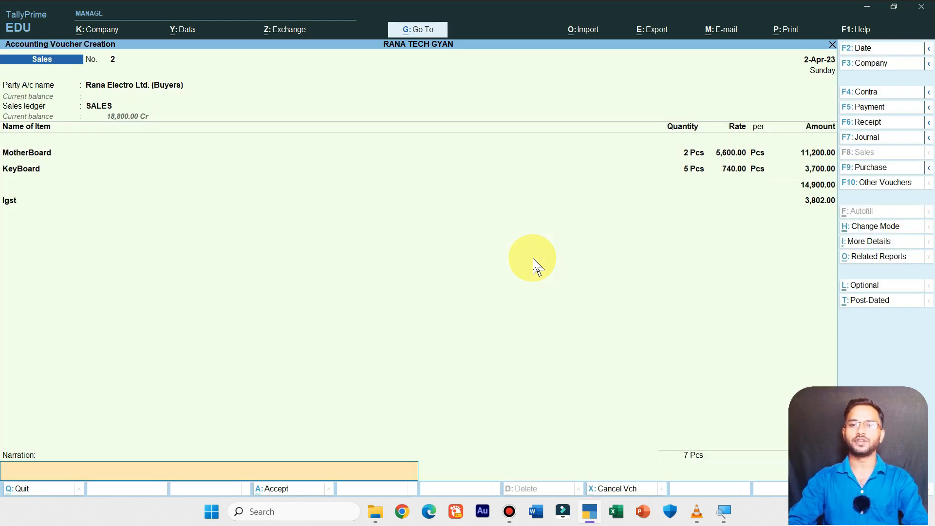
pyautogui.press('Return')
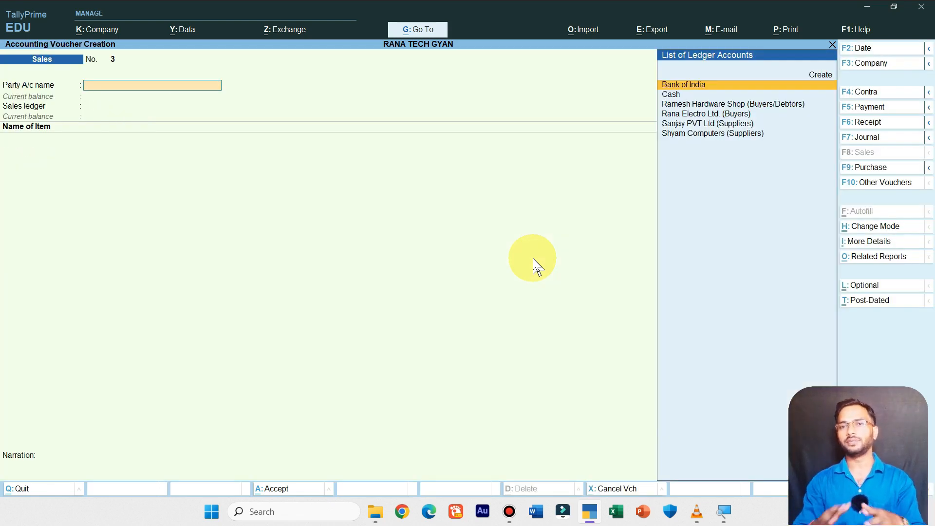